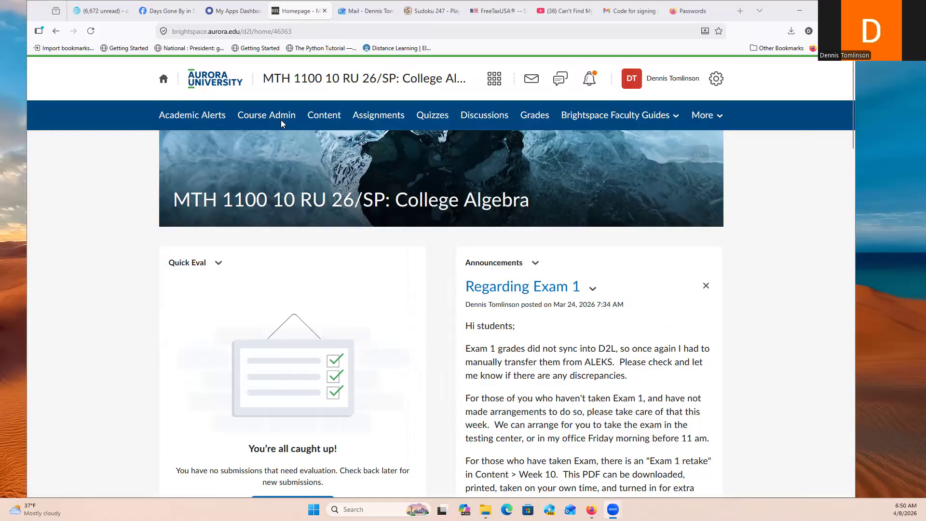
- Open the Greenland Excel Spreadsheet topic from the Class Project unit in the course content
left_click(322, 119)
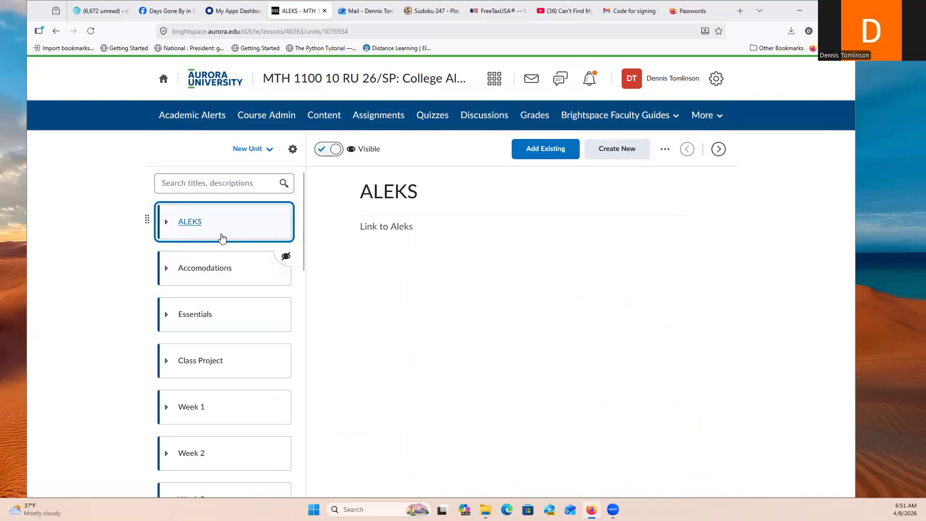
scroll(222, 237, "down", 2)
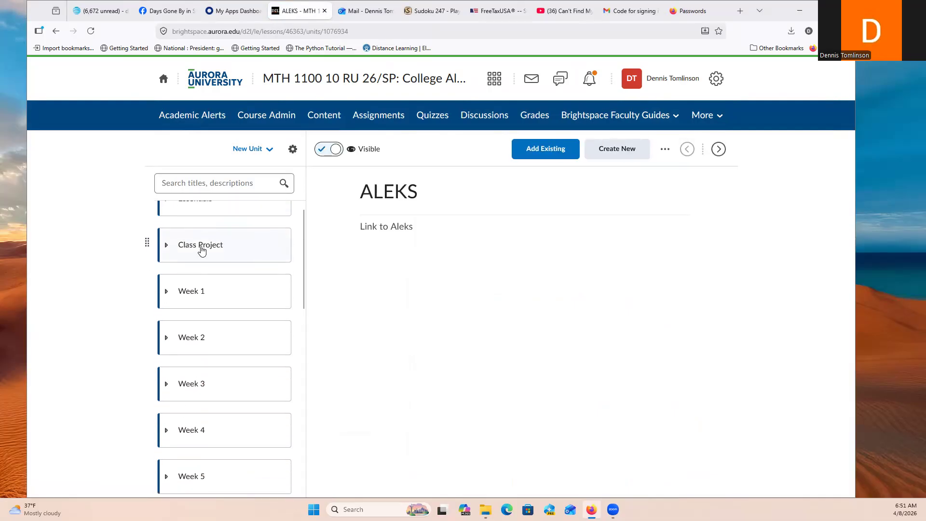
left_click(201, 251)
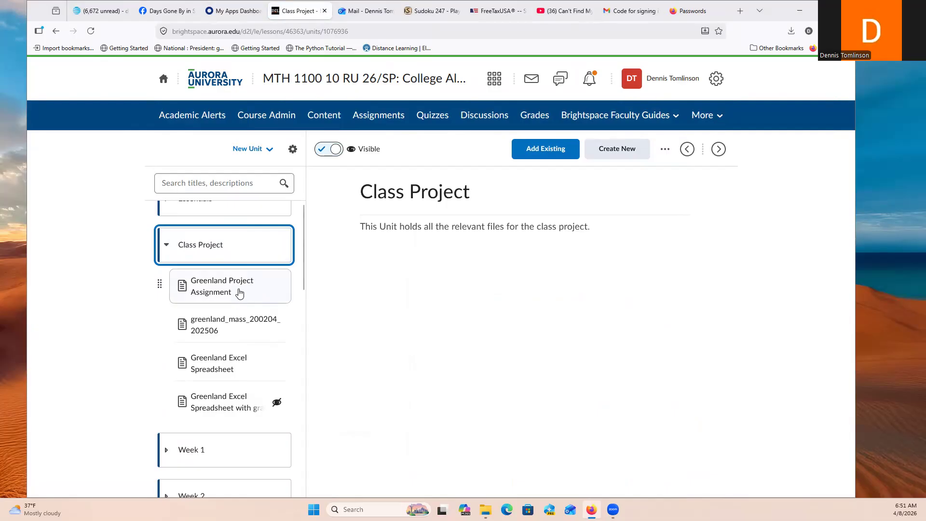
left_click(227, 368)
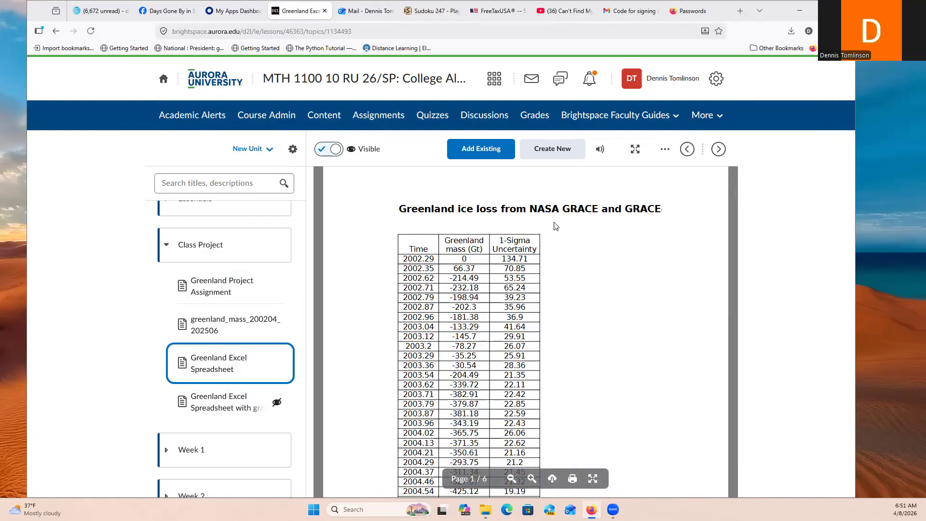
- Download the Greenland Excel Spreadsheet file and open it in Excel
left_click(666, 151)
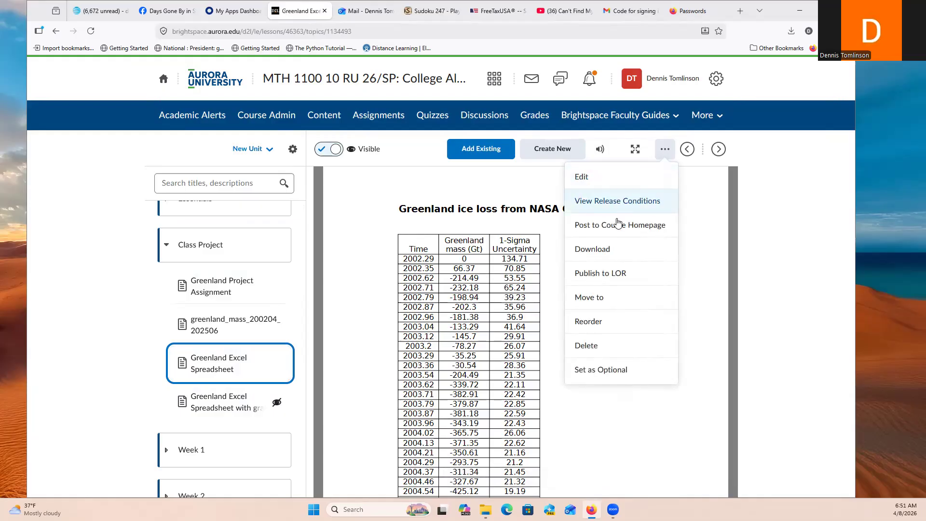
left_click(604, 250)
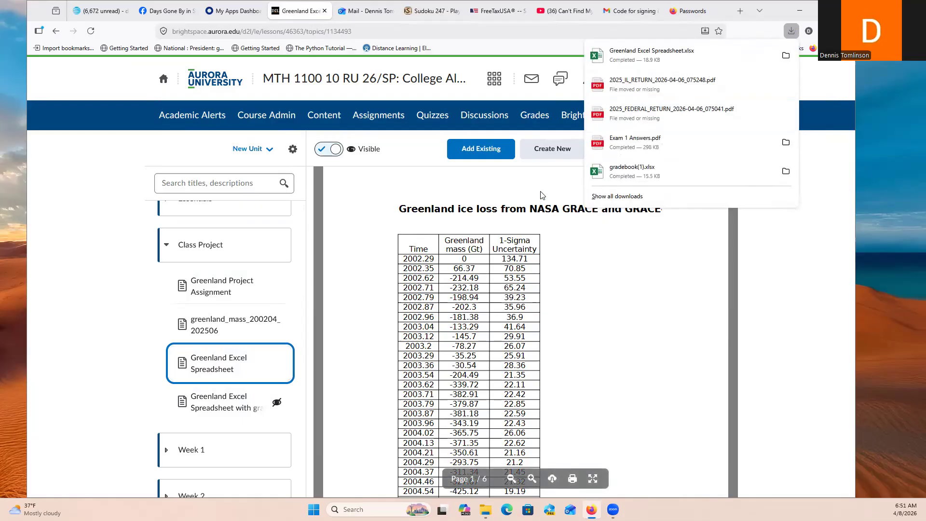
left_click(638, 55)
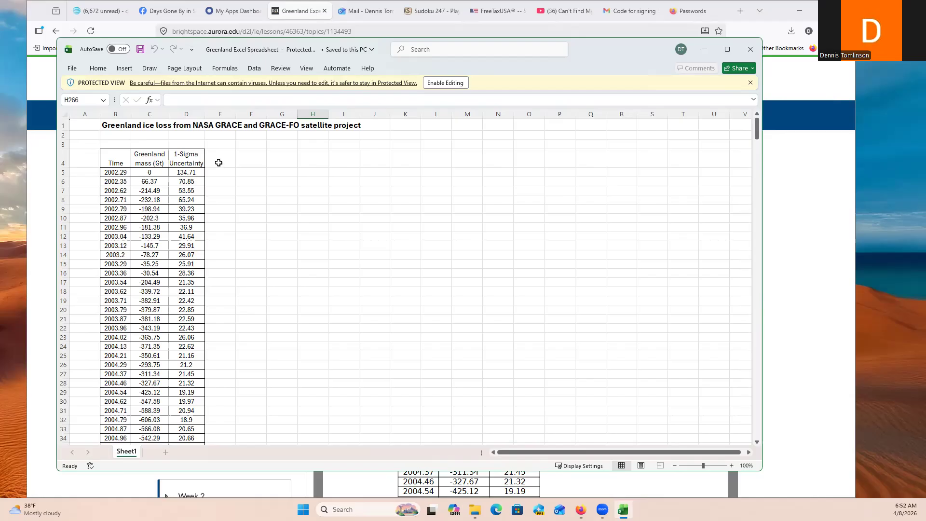
- Select the Time and Greenland mass columns with their headers, from B4 to C250
left_click(150, 159)
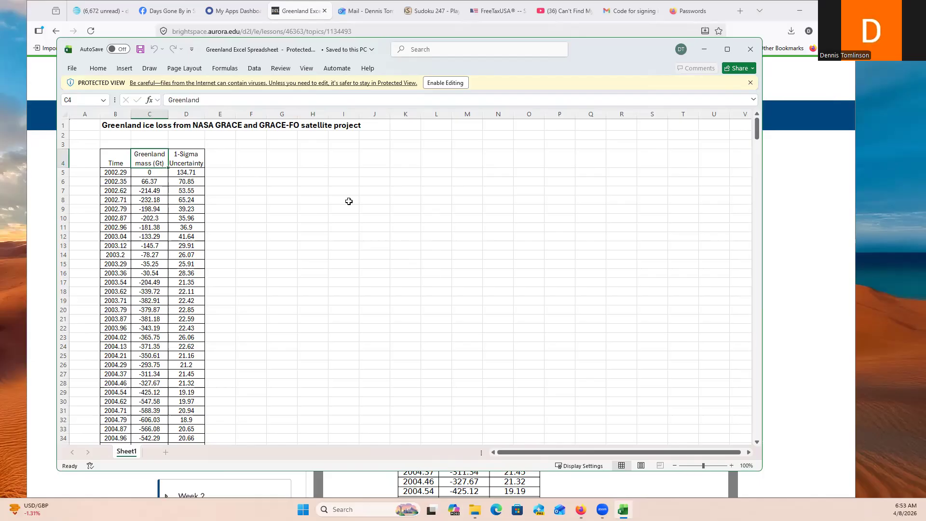
left_click(114, 161)
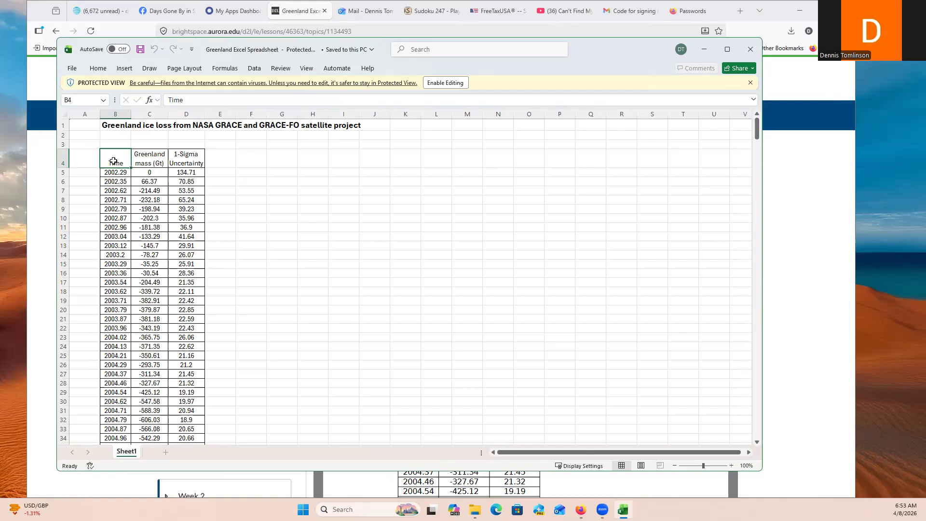
left_click_drag(115, 163, 113, 444)
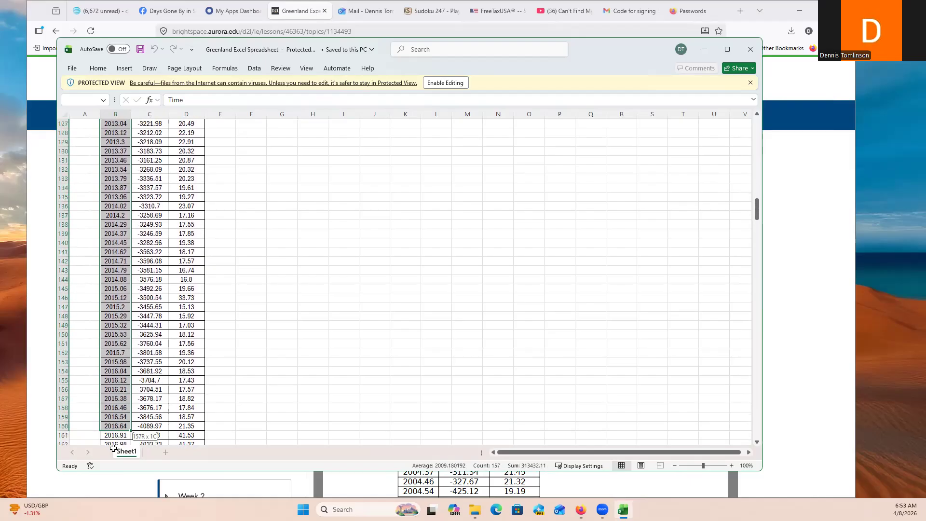
left_click_drag(113, 449, 114, 454)
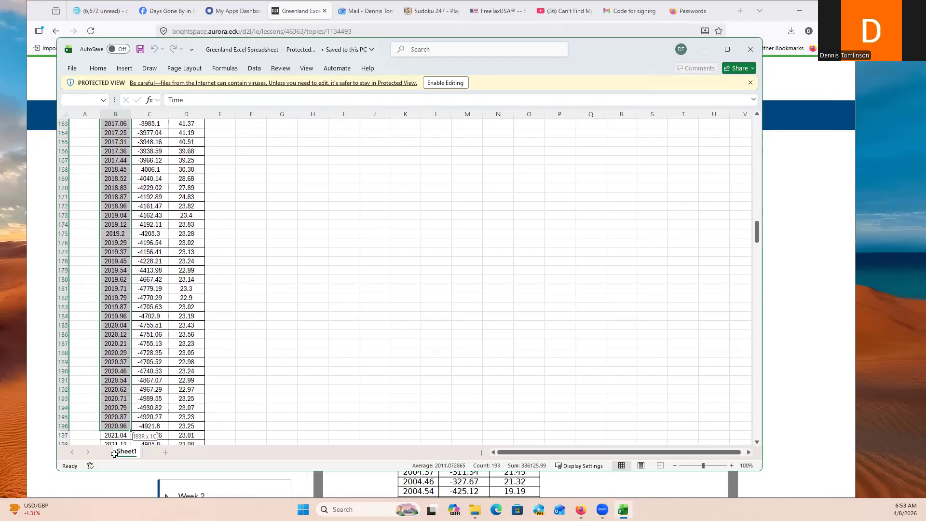
left_click_drag(113, 451, 109, 427)
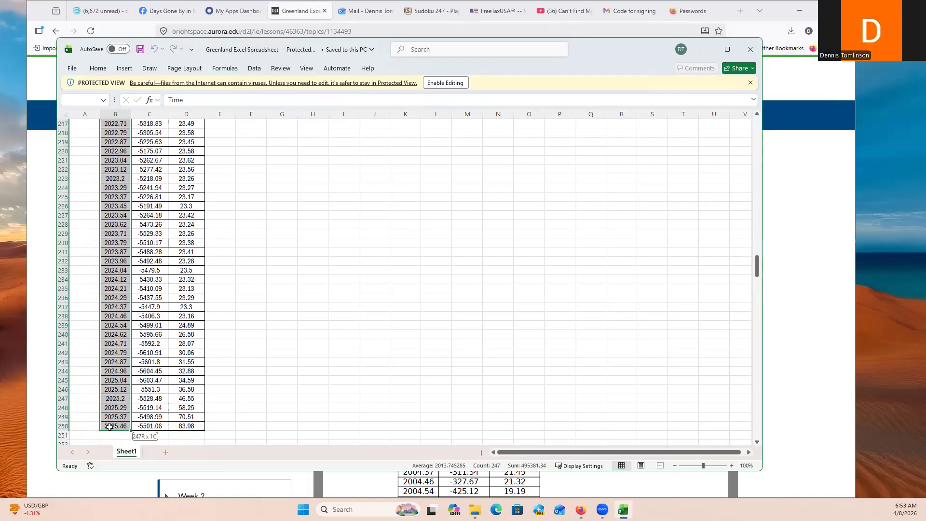
left_click_drag(110, 427, 139, 427)
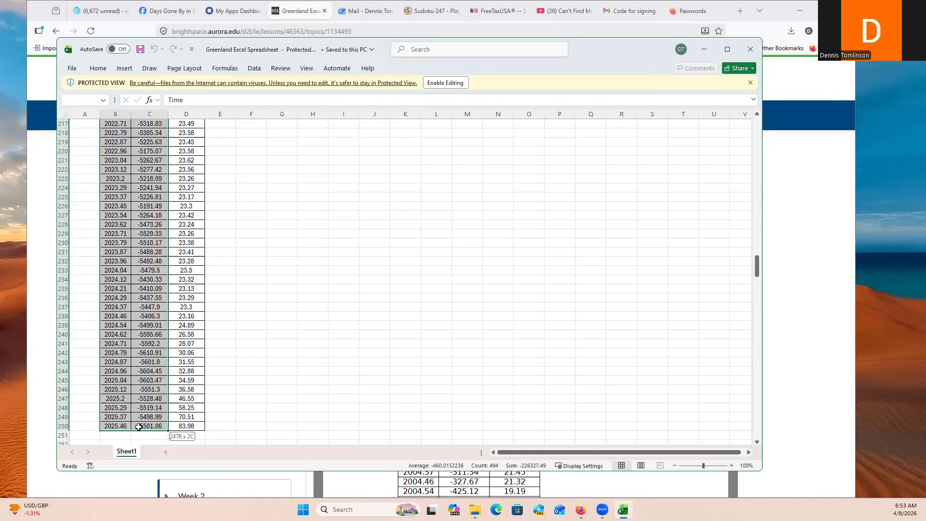
left_click_drag(138, 427, 139, 427)
scroll(356, 341, "up", 8)
scroll(357, 342, "up", 20)
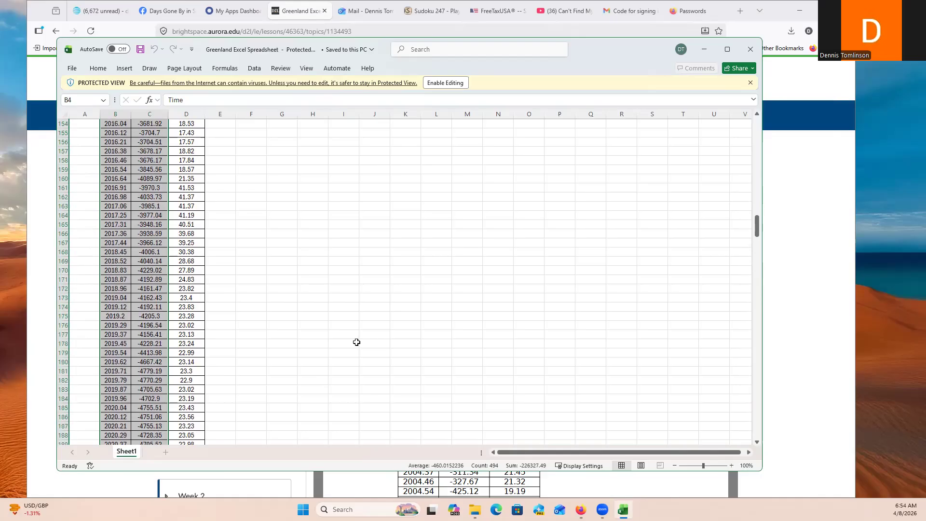
scroll(356, 342, "up", 8)
scroll(356, 342, "up", 20)
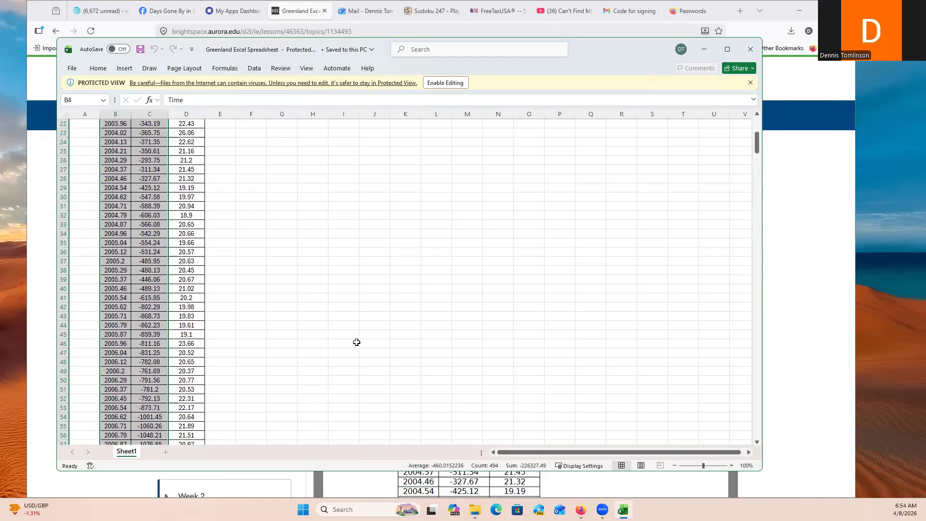
scroll(357, 342, "up", 7)
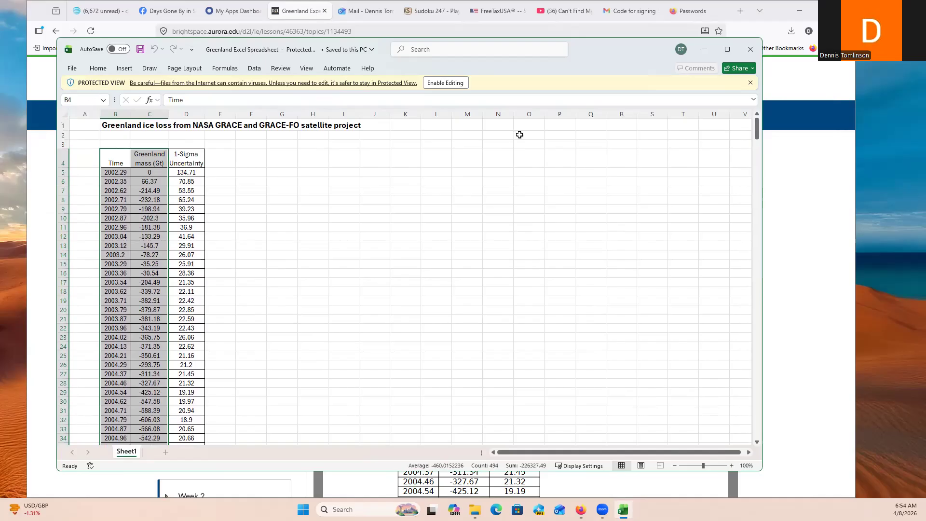
- Enable editing for the workbook and select the Time and Greenland mass data with headers in B4:C250
left_click(460, 84)
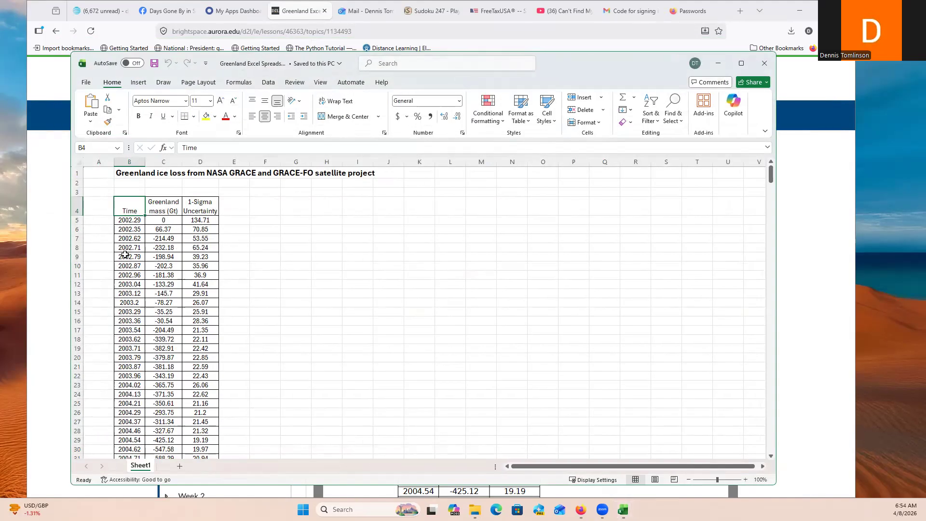
mouse_move(130, 204)
left_mouse_down()
mouse_move(116, 399)
mouse_move(120, 462)
mouse_move(130, 439)
mouse_move(155, 434)
mouse_move(164, 418)
left_mouse_up()
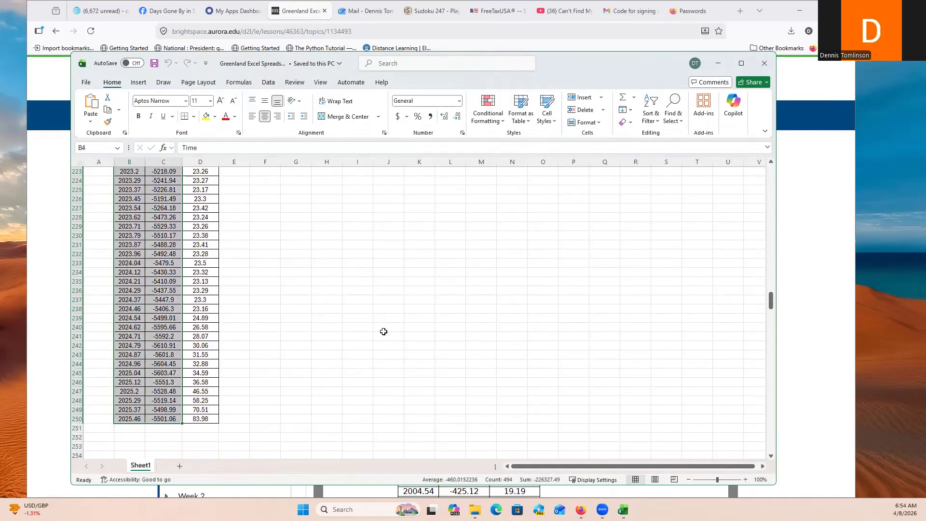
scroll(397, 313, "up", 20)
scroll(397, 313, "up", 20)
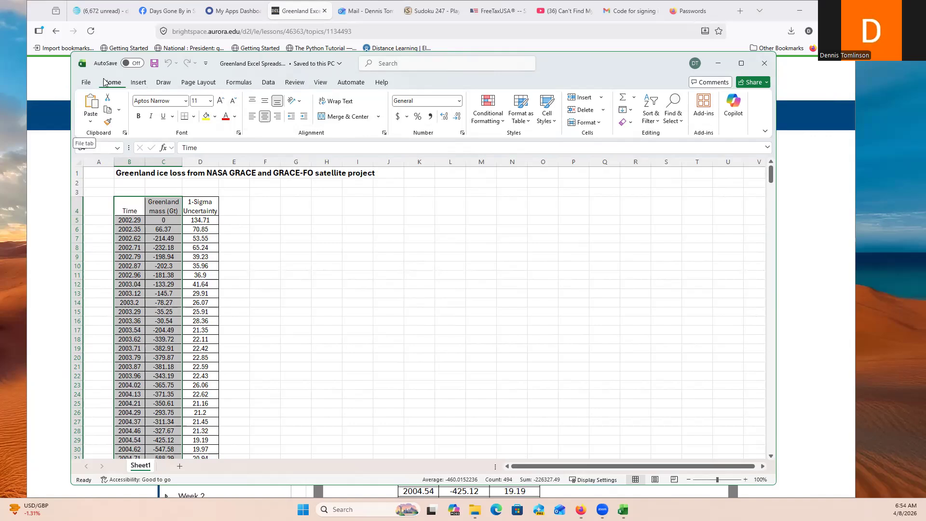
- Insert a Scatter with Smooth Lines chart from the selected time and mass data
left_click(140, 83)
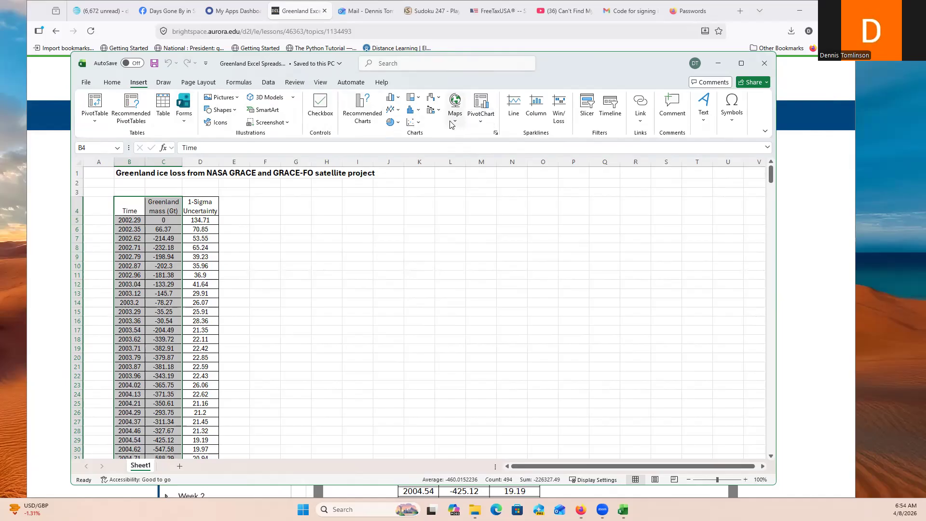
left_click(418, 126)
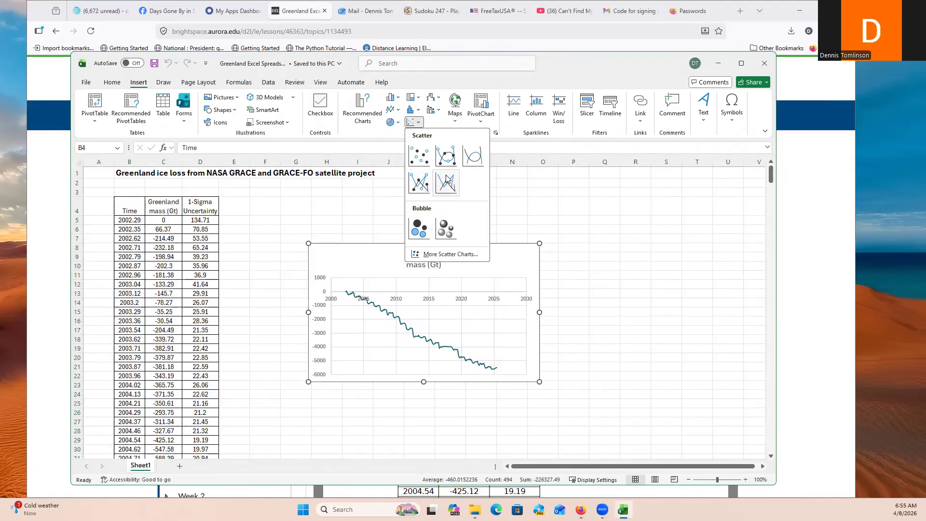
left_click(478, 160)
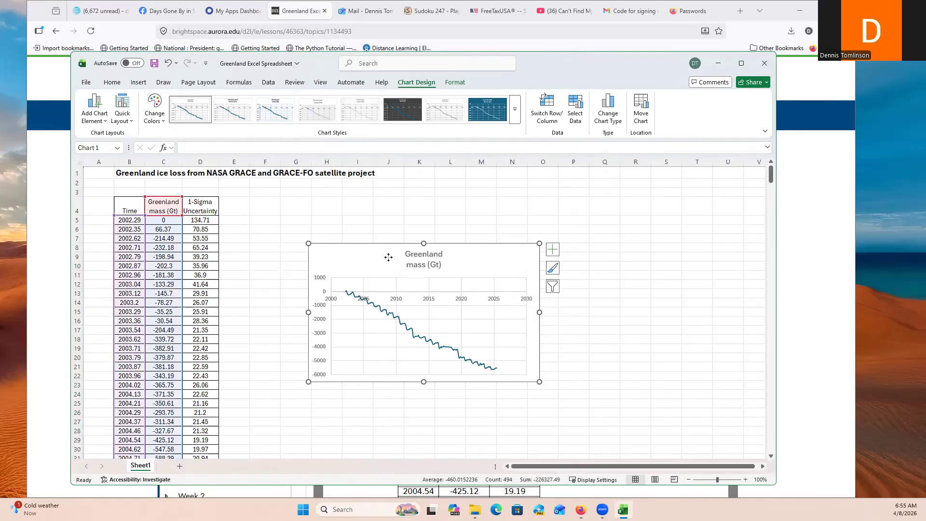
- Move the chart next to the data table and enlarge it to cover about F5 to S31
left_click_drag(388, 257, 330, 228)
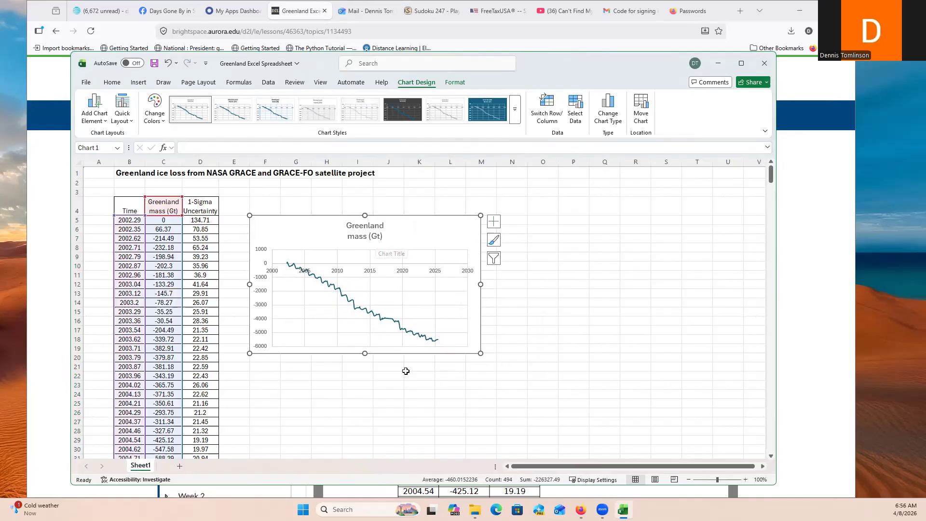
scroll(404, 387, "down", 1)
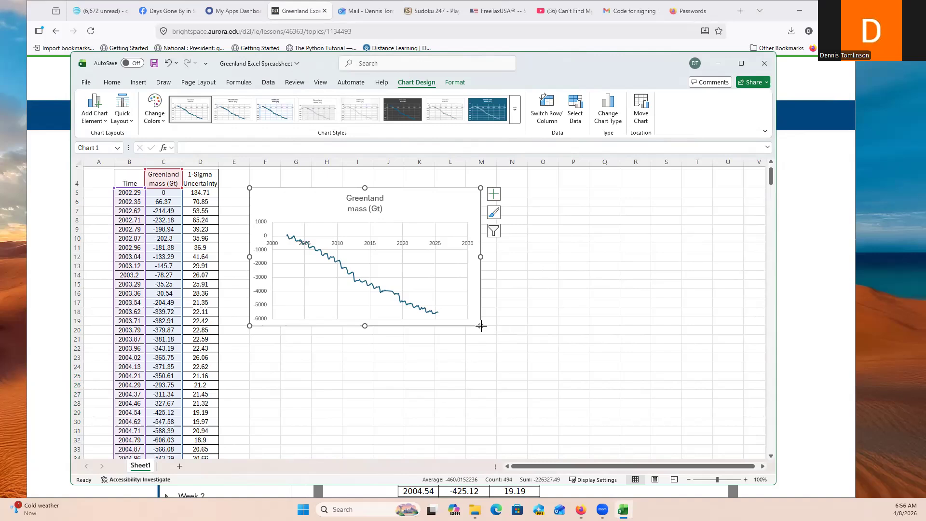
left_click_drag(481, 326, 682, 436)
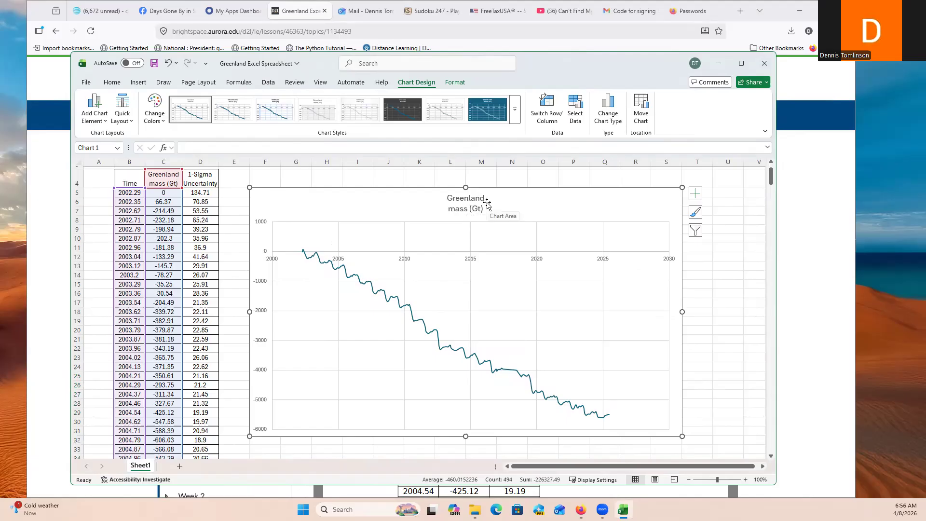
- Change the chart title to "Greenland cumulative ice mass loss (Gt)"
left_click(459, 204)
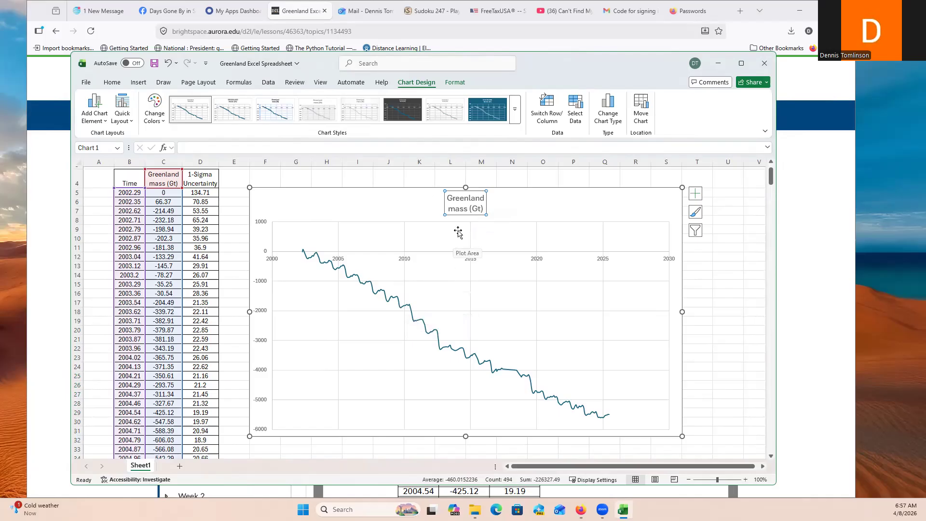
left_click(448, 209)
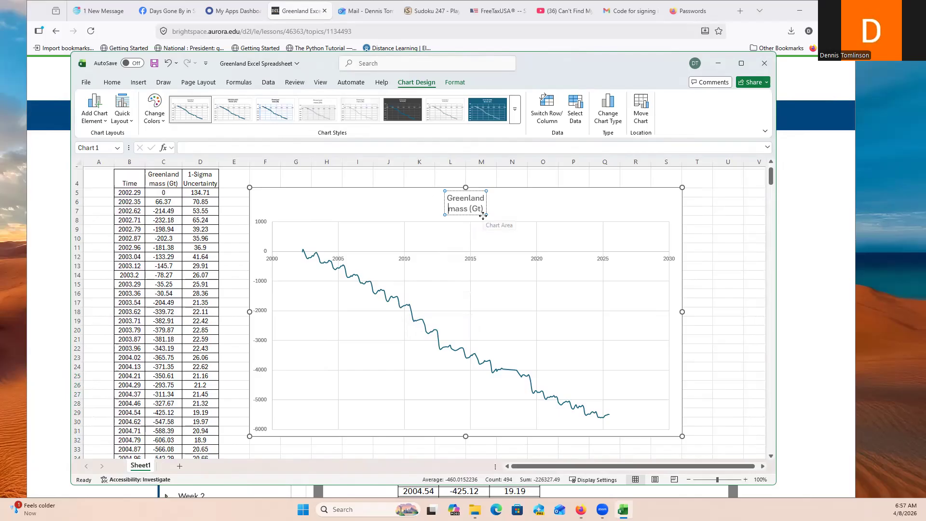
type("cumulative ice")
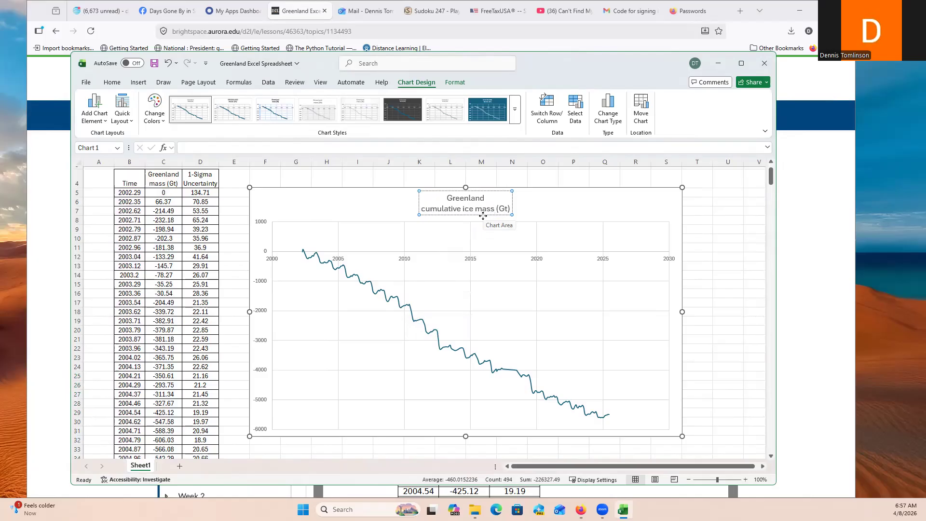
type("loss")
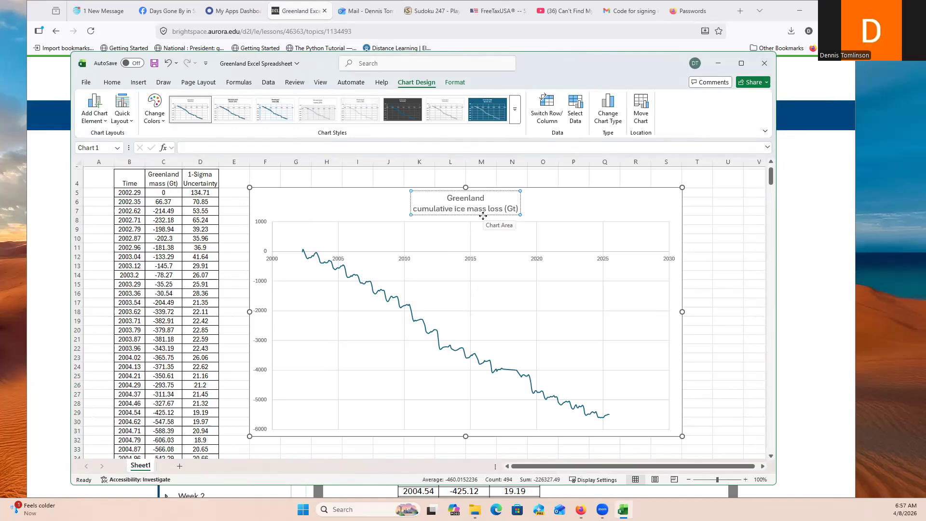
left_click(553, 209)
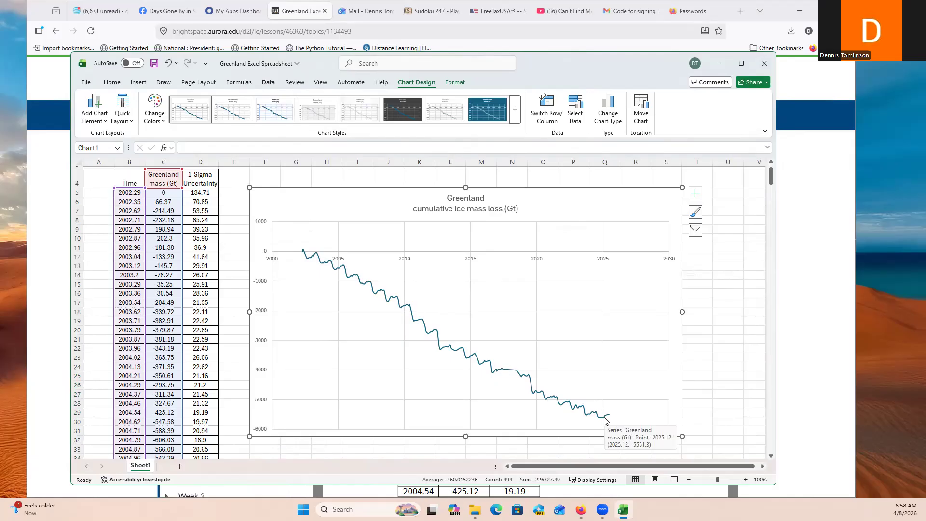
- Add primary horizontal and primary vertical axis titles to the chart
mouse_move(608, 419)
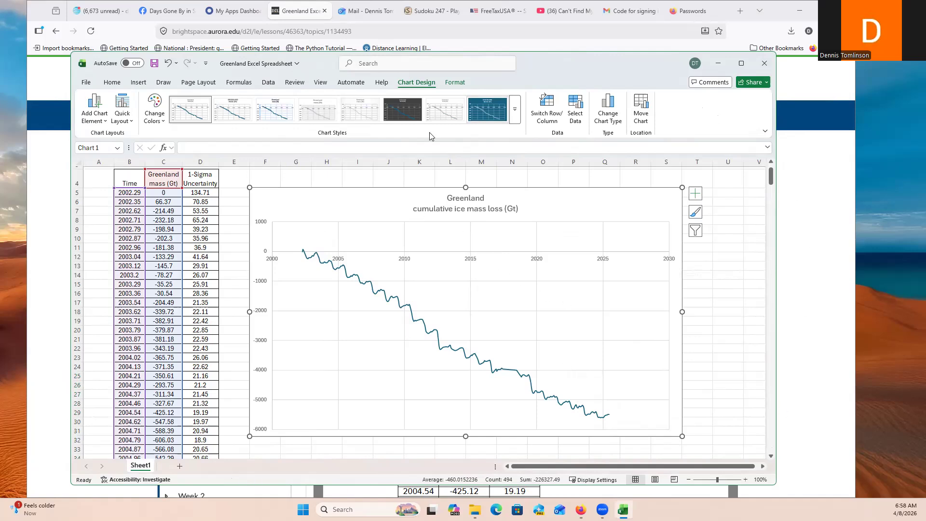
left_click(696, 195)
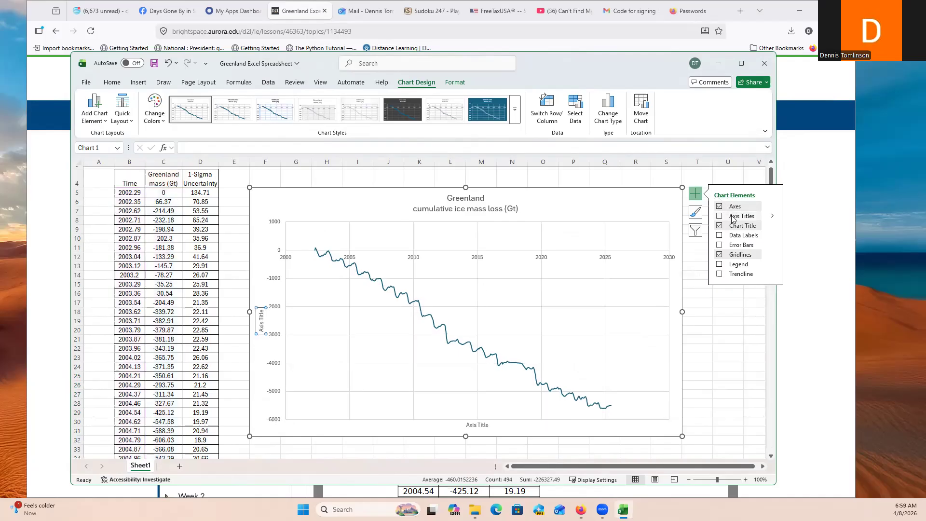
left_click(773, 218)
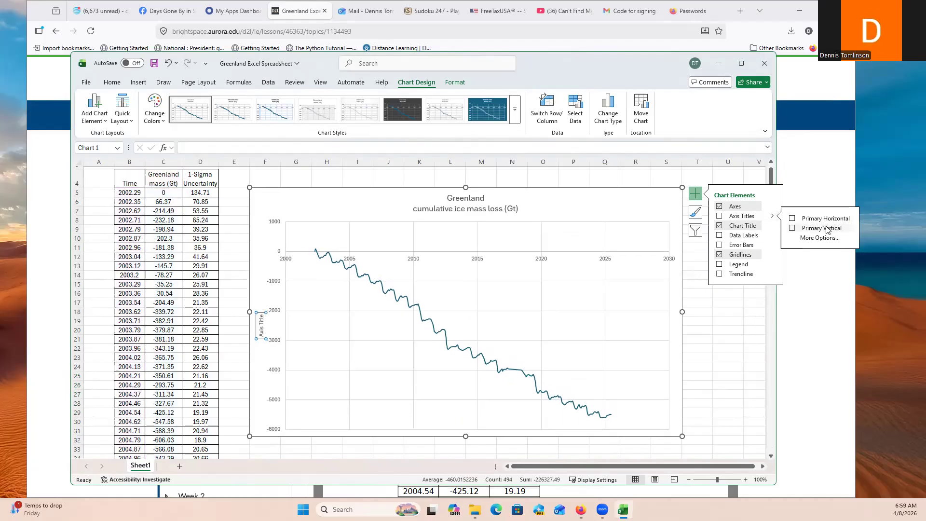
left_click(792, 219)
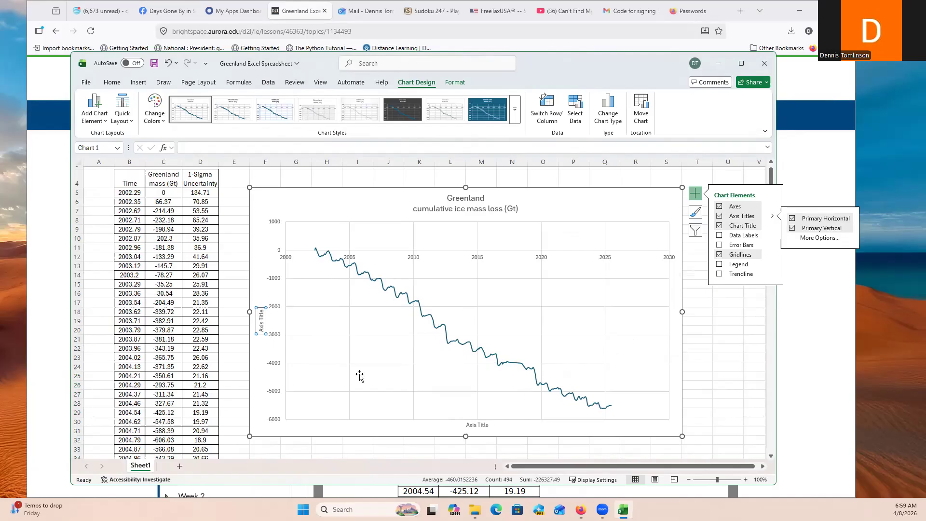
left_click(478, 426)
left_click(261, 323)
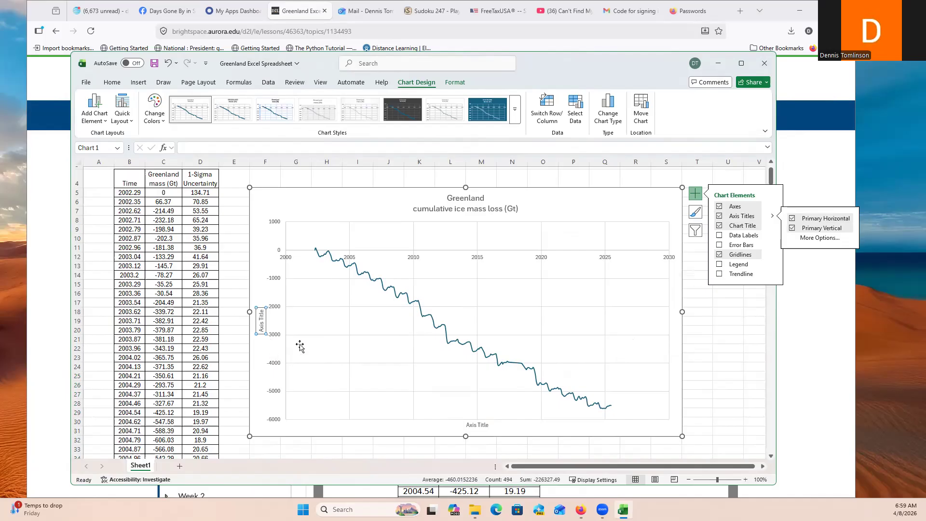
- Change the vertical axis title to "Gigatonnes" and move it up beside the zero mark of the vertical axis
left_click(263, 330)
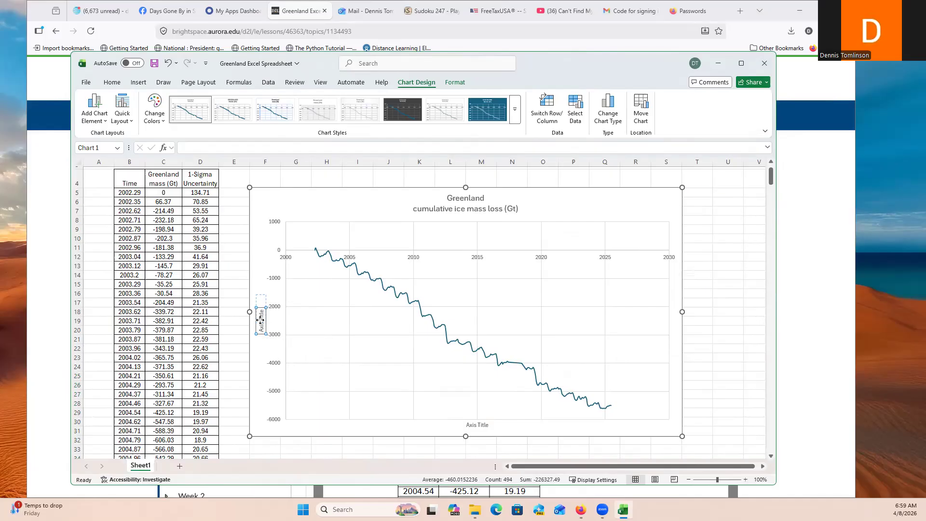
left_click(262, 326)
left_click_drag(262, 328, 264, 311)
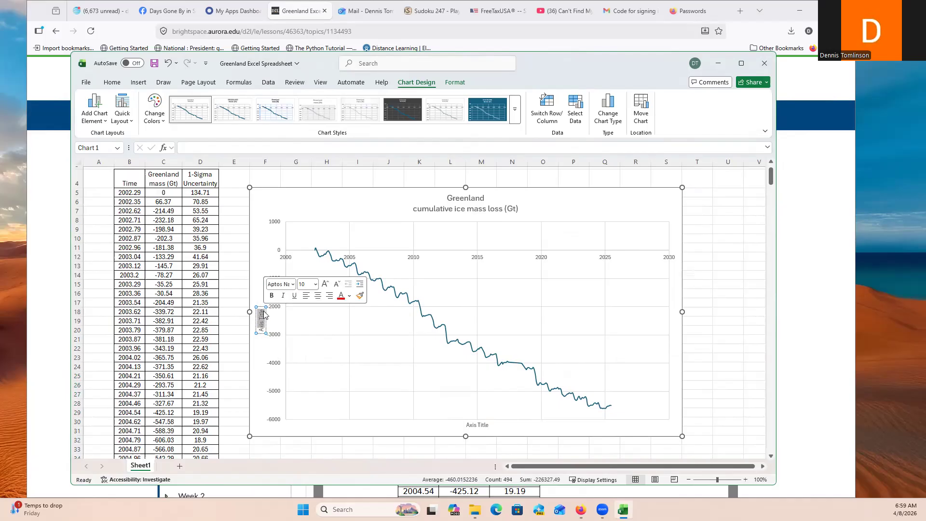
key("BackSpace")
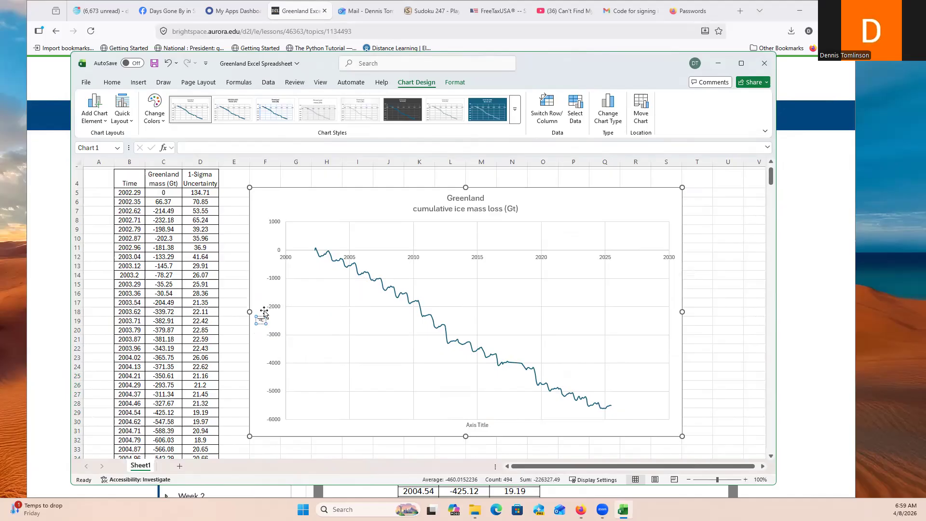
key("BackSpace")
type("Gigatonnes")
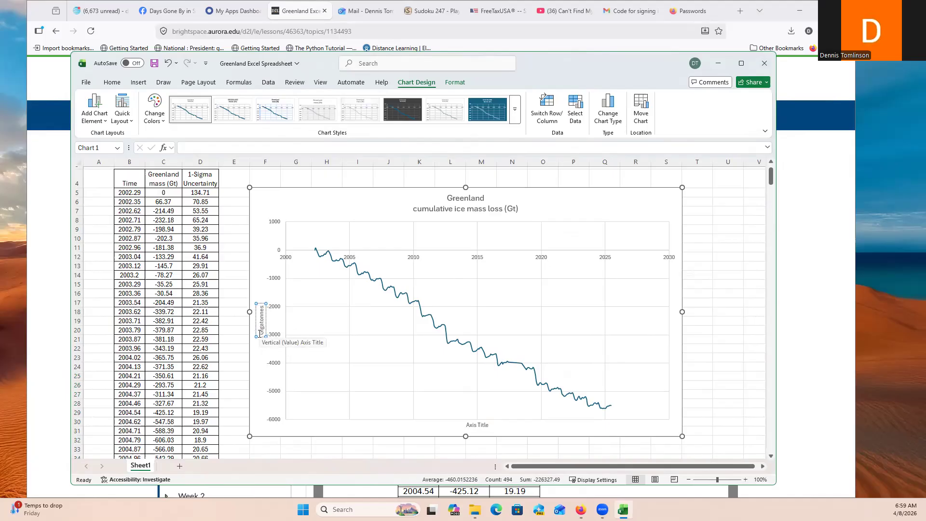
left_click(315, 354)
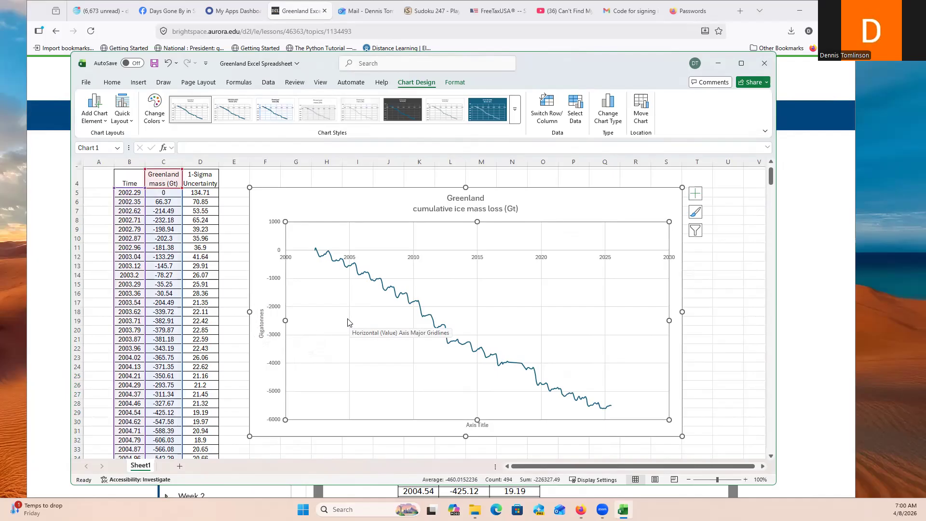
left_click(262, 324)
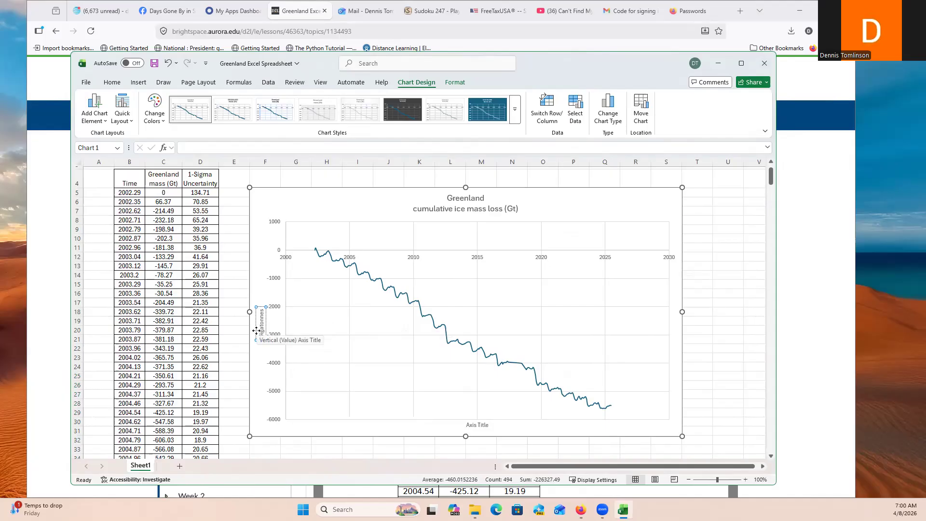
left_click_drag(256, 331, 259, 255)
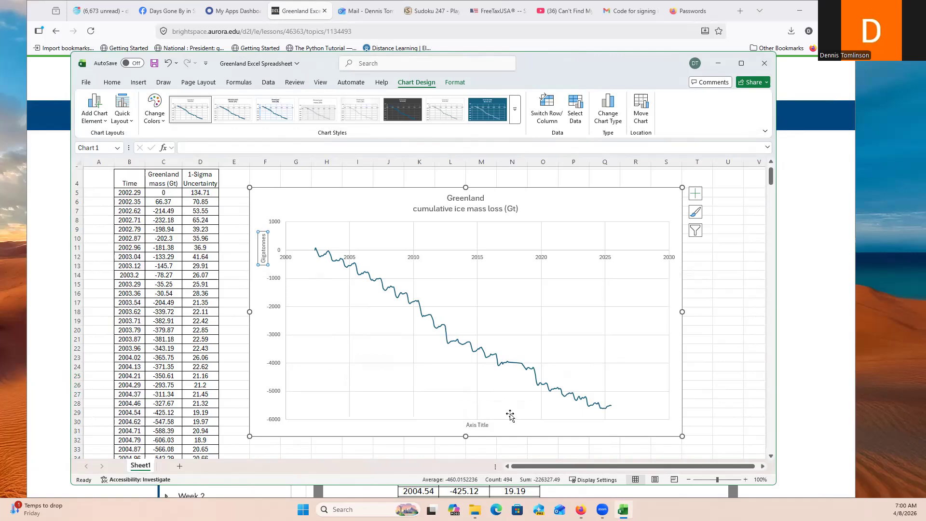
- Change the horizontal axis title to "Year" and move it just above the 2030 end of the horizontal axis
left_click(487, 426)
left_click(488, 424)
left_click_drag(488, 425, 461, 425)
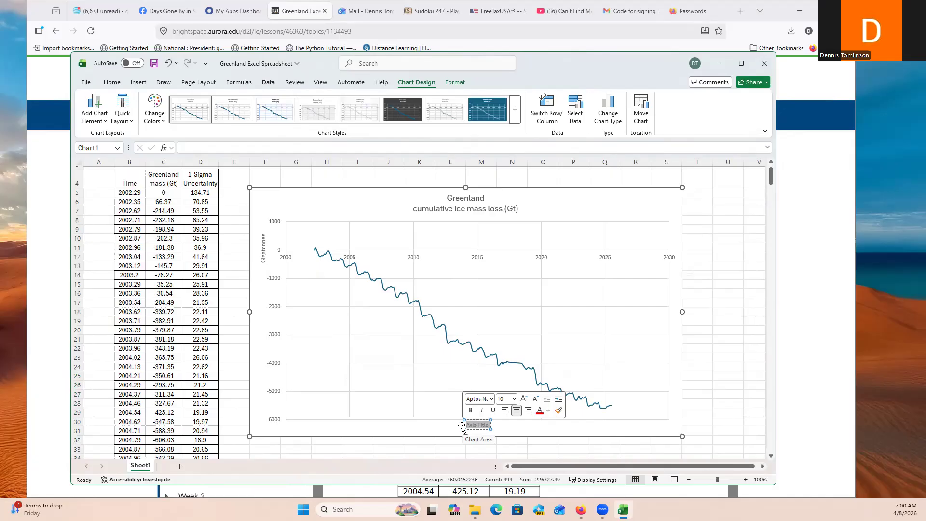
type("Year")
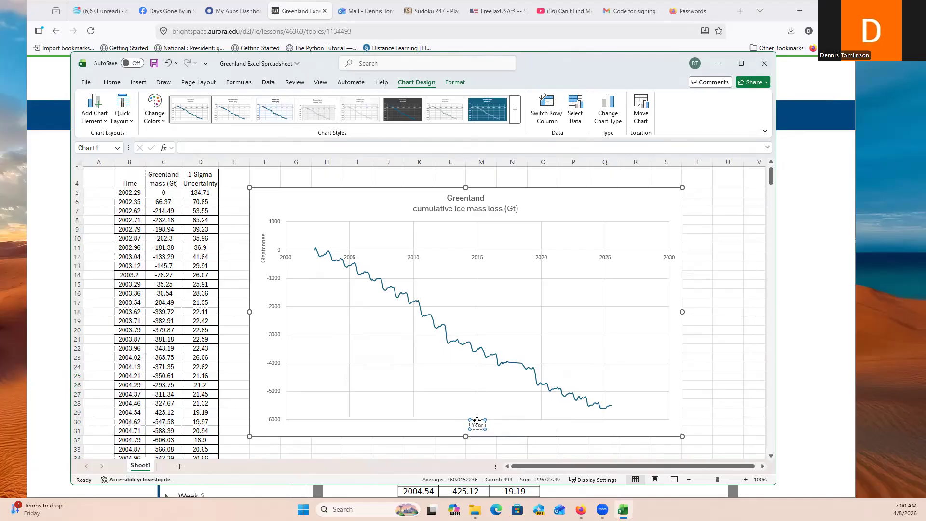
left_click_drag(477, 420, 654, 241)
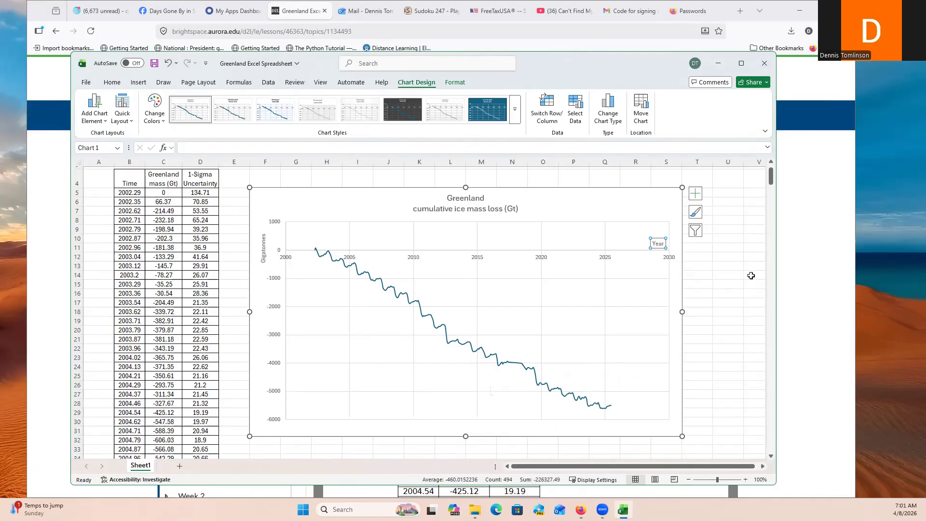
left_click(731, 294)
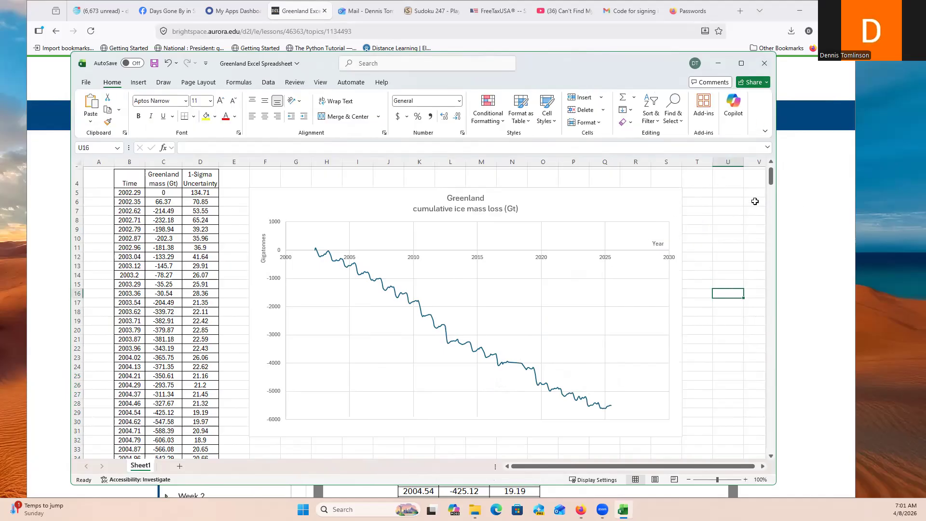
- Add a linear trendline displaying its equation and R-squared value, and move that label to the empty area below the curve near 2008
left_click(561, 205)
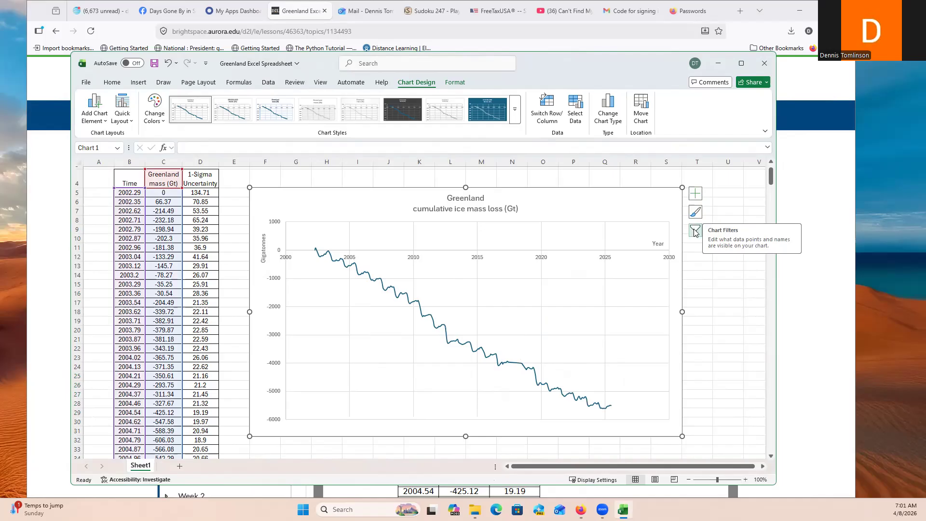
left_click(694, 196)
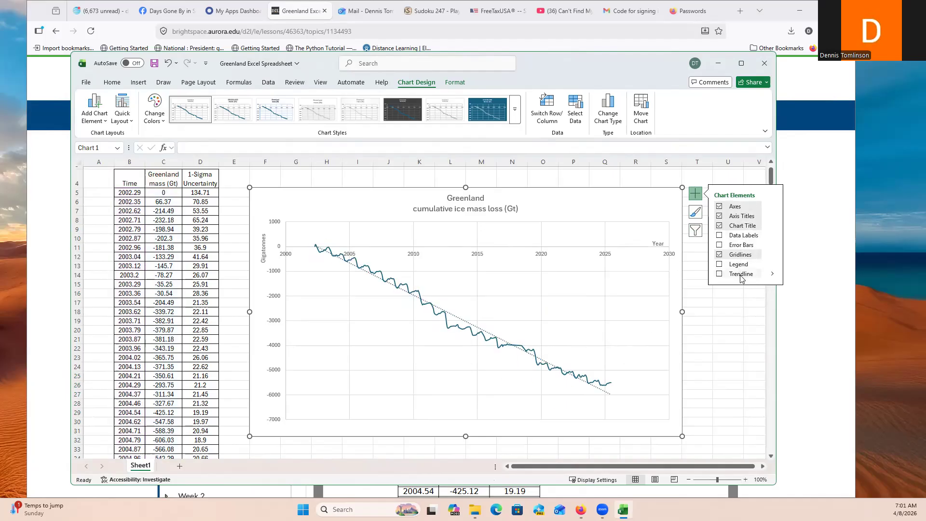
left_click(773, 274)
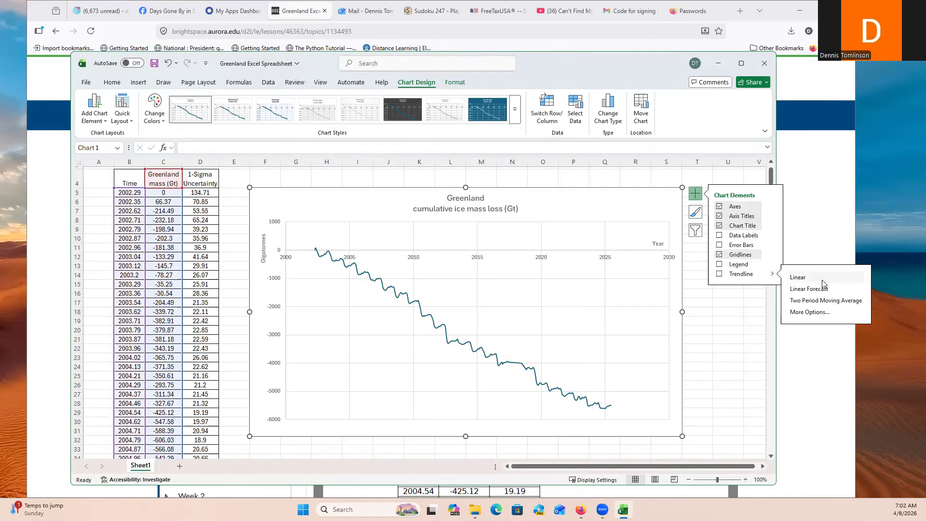
left_click(808, 312)
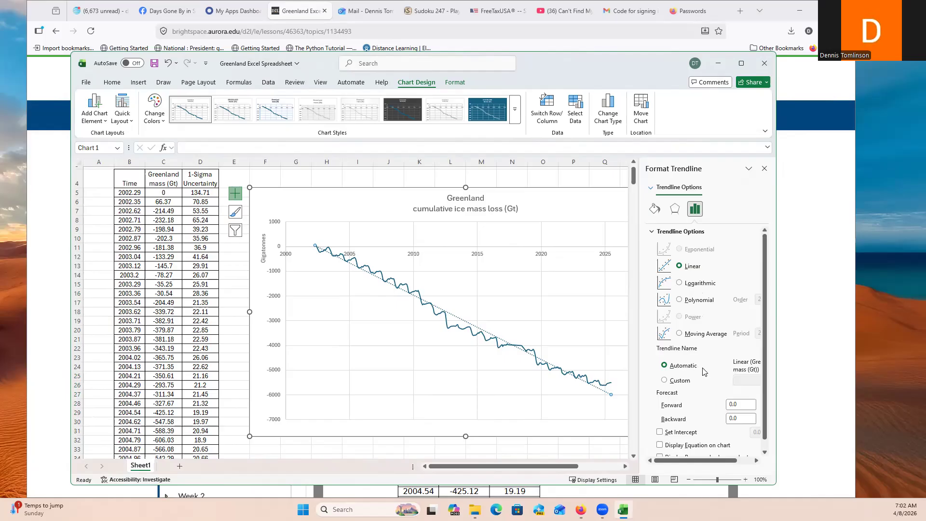
scroll(704, 371, "down", 1)
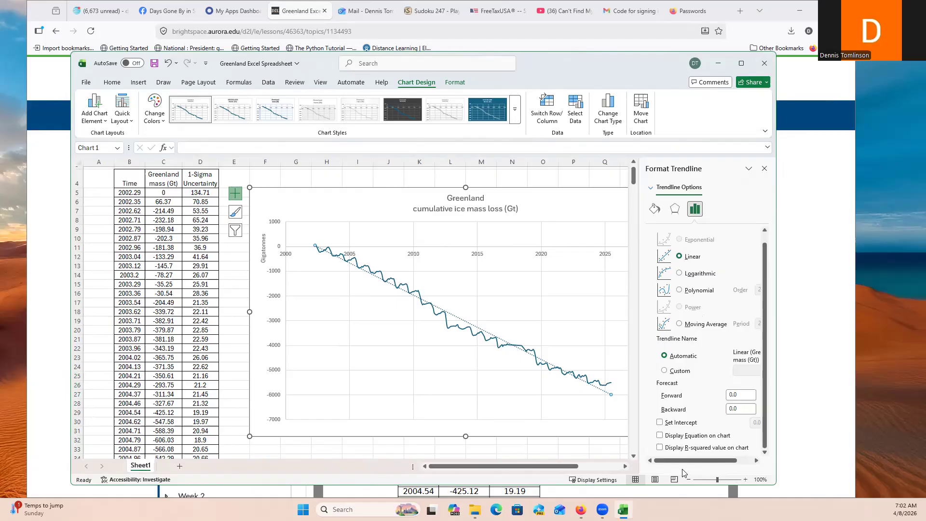
left_click(659, 436)
left_click(660, 449)
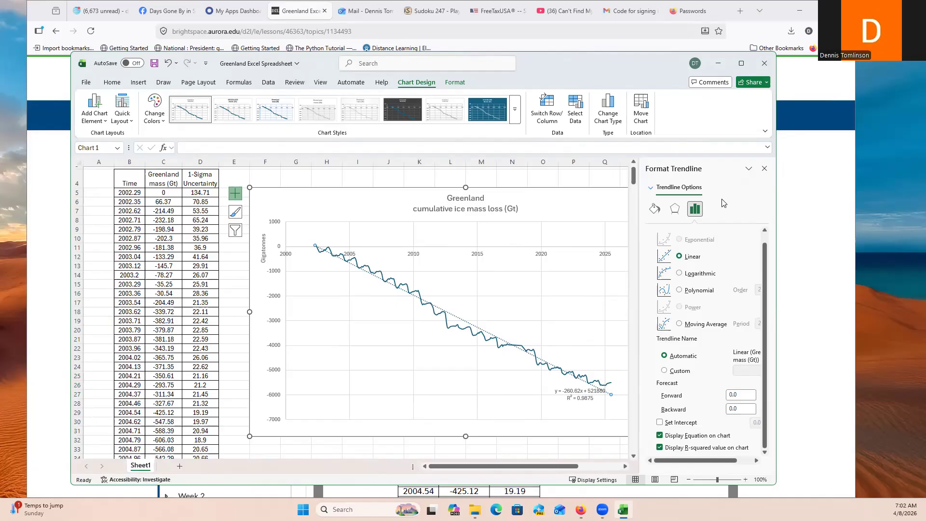
left_click(764, 172)
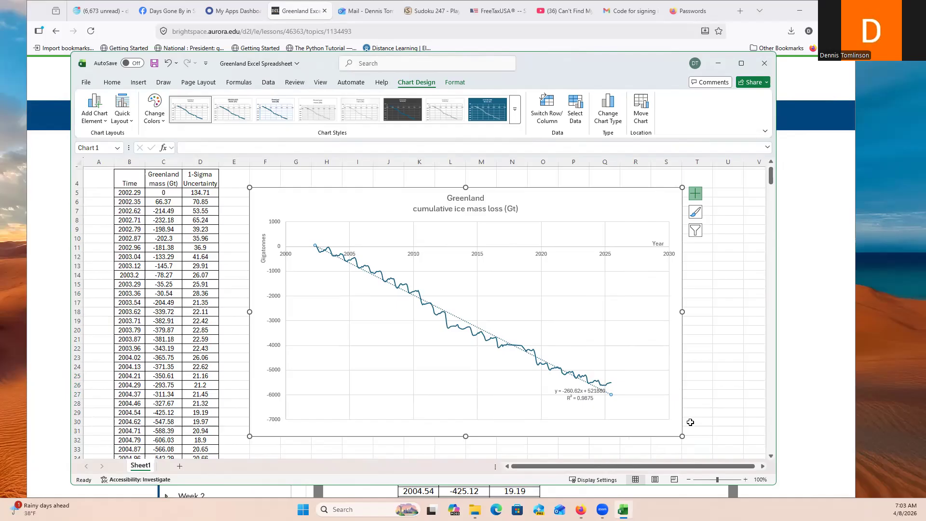
left_click(580, 396)
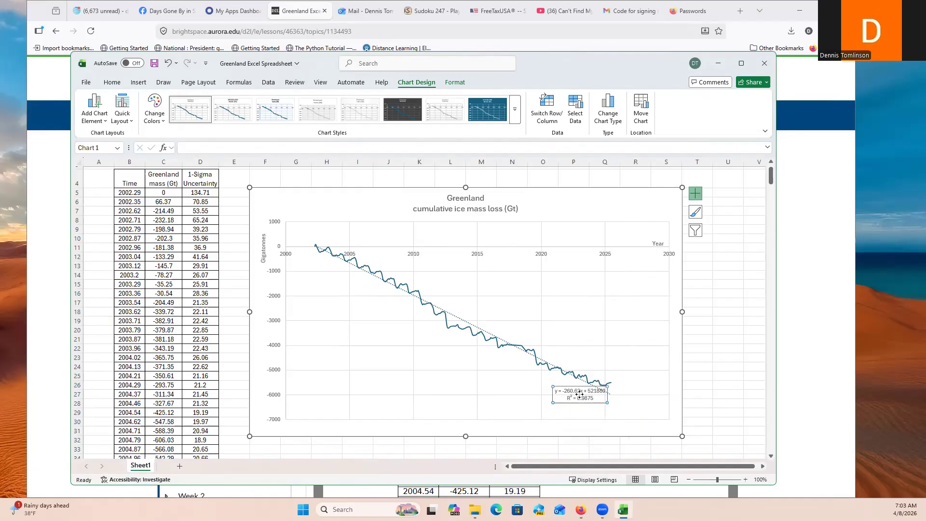
left_click_drag(579, 394, 385, 336)
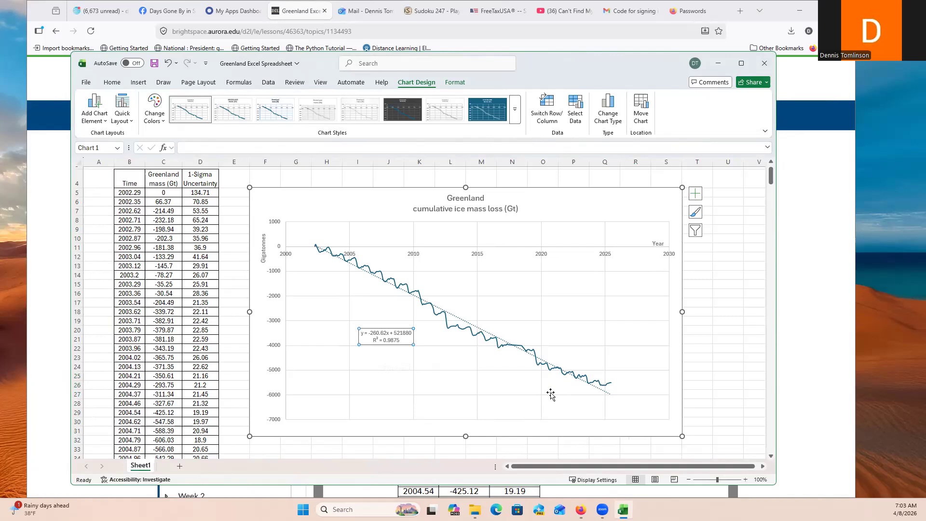
left_click(400, 341)
left_click_drag(401, 341, 363, 332)
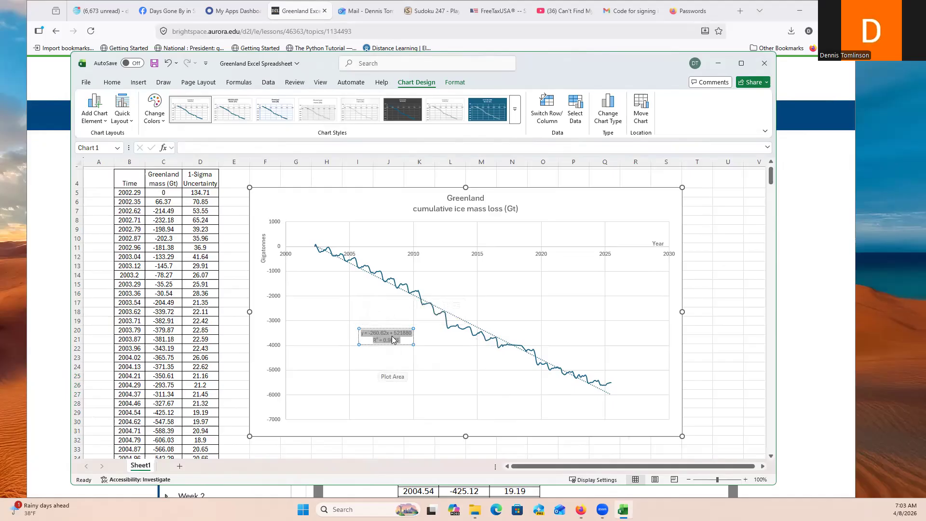
right_click(384, 336)
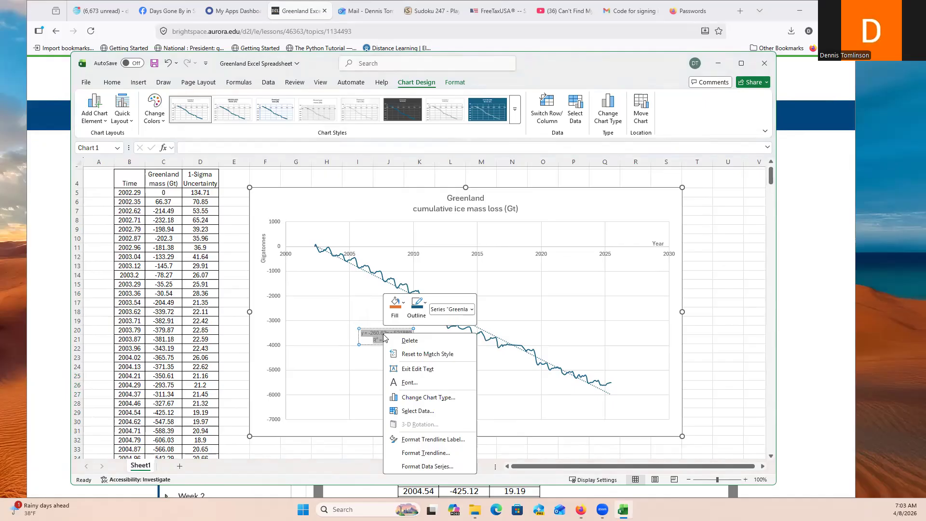
key("Escape")
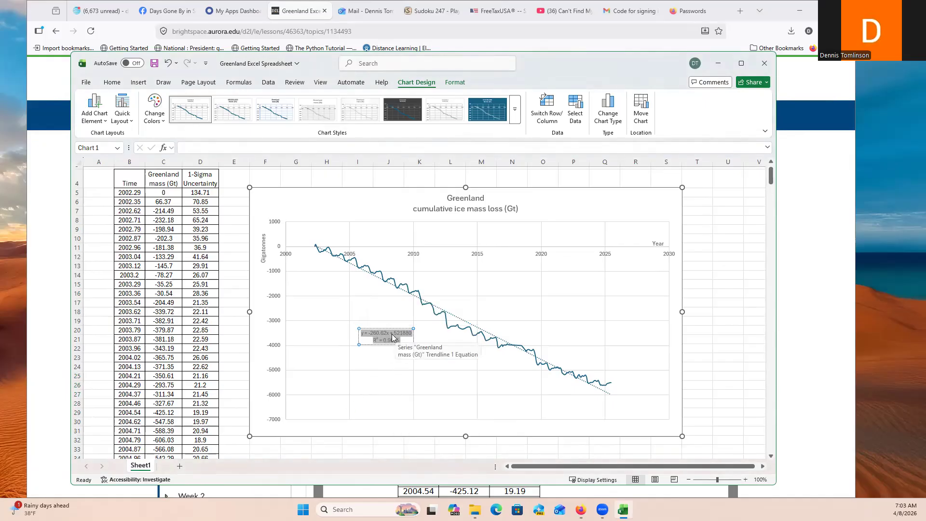
right_click(393, 338)
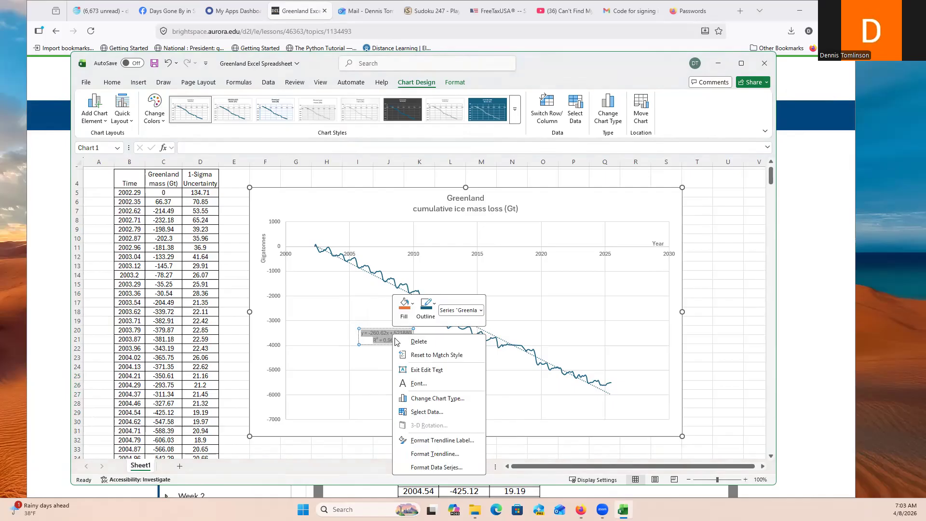
left_click(550, 411)
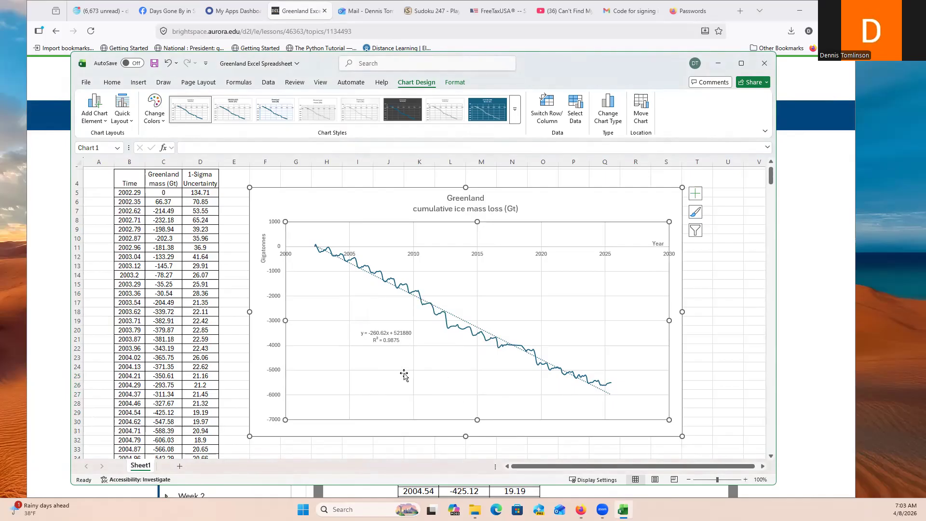
- Set the font size of the trendline equation and R-squared label to 12
left_click_drag(399, 340, 362, 334)
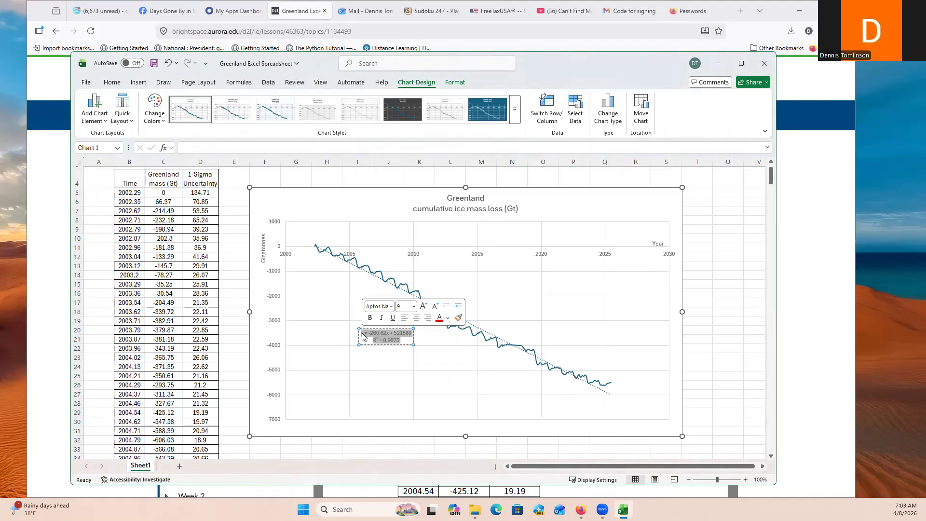
left_click(414, 307)
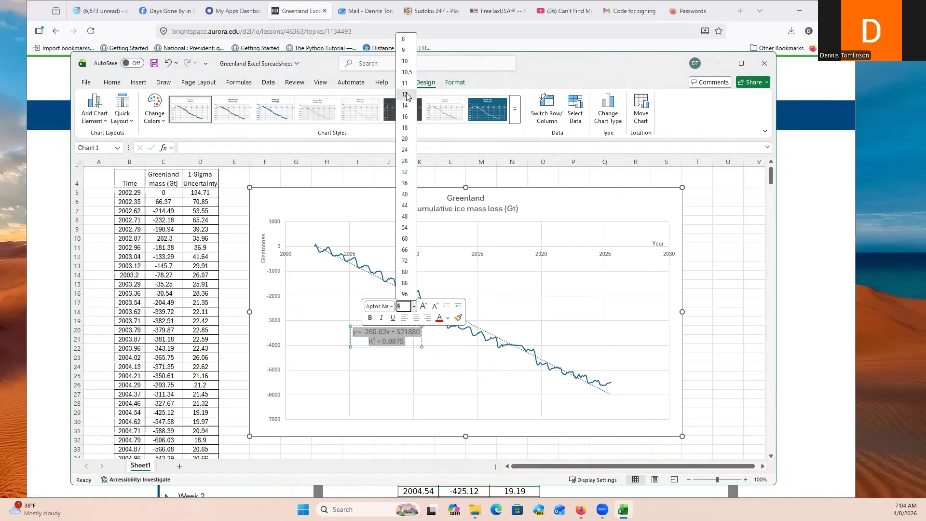
left_click(407, 95)
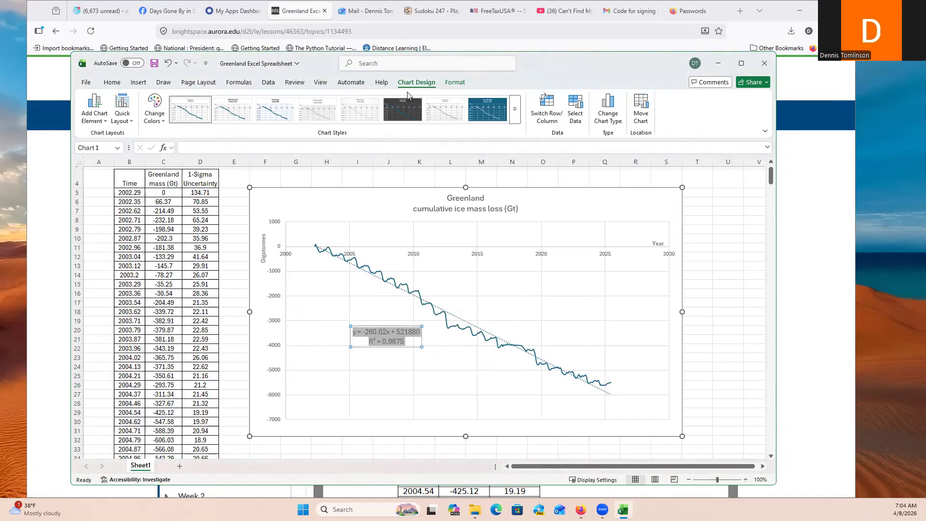
left_click(424, 386)
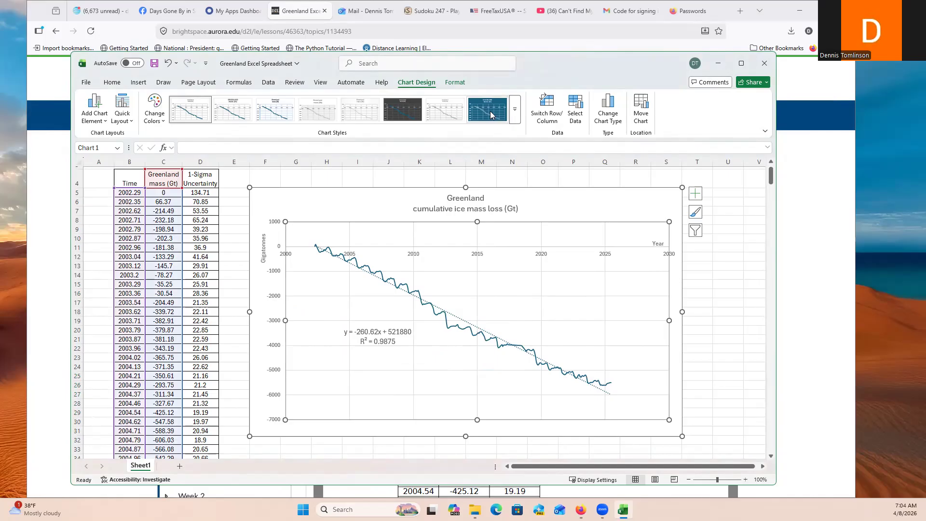
left_click(533, 4)
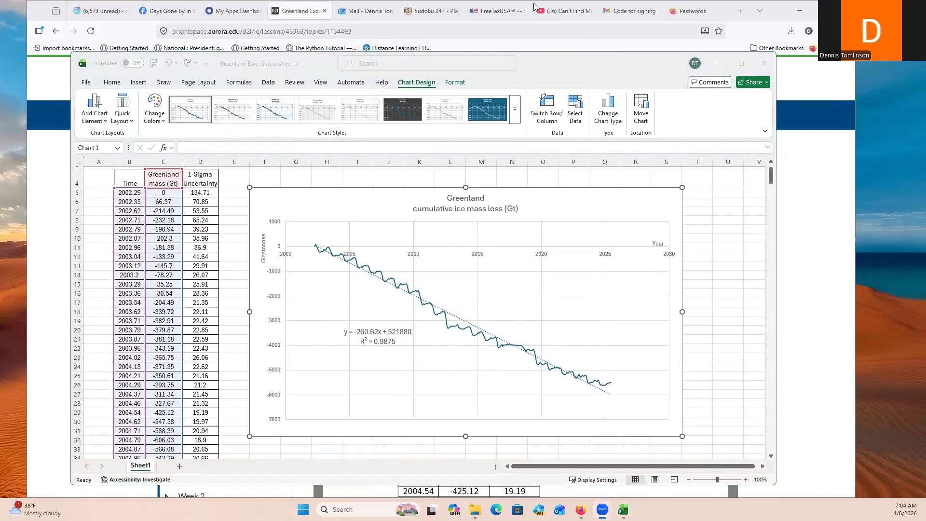